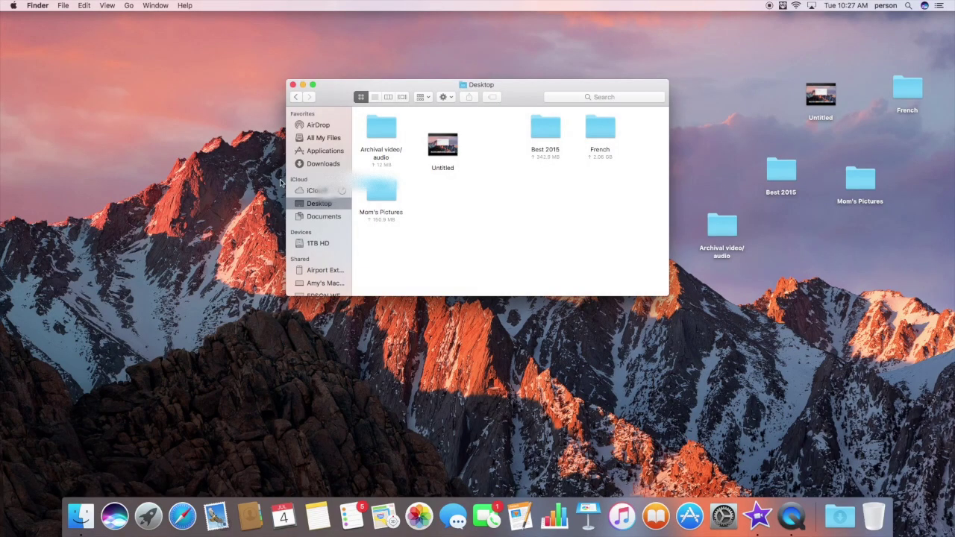
Step: Compare the contents of the home folder with those of iCloud Drive
left_click(126, 5)
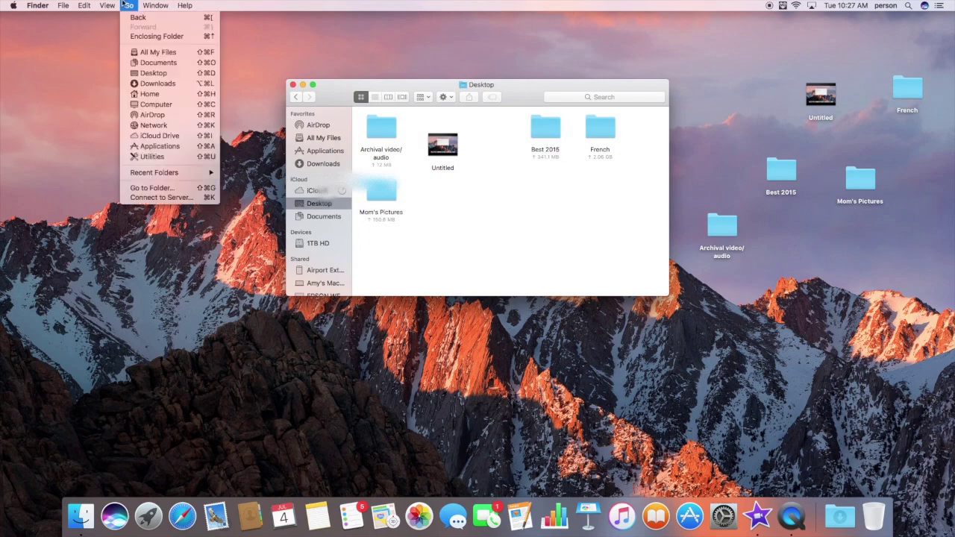
left_click(169, 94)
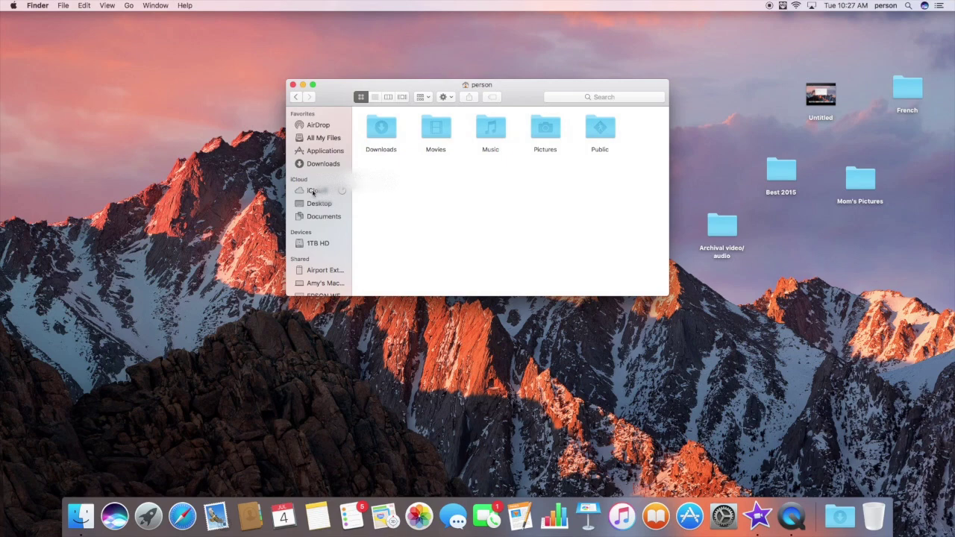
left_click(315, 191)
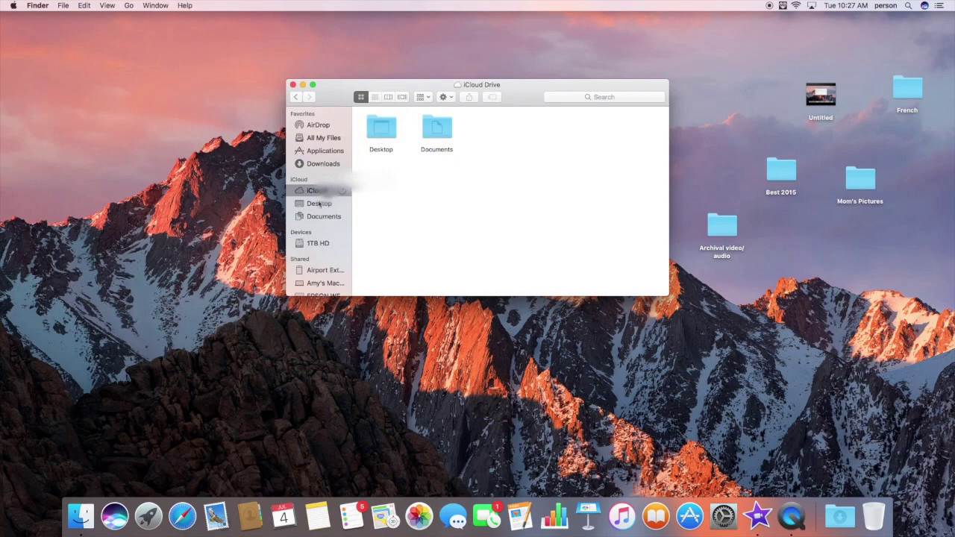
left_click(128, 5)
left_click(149, 94)
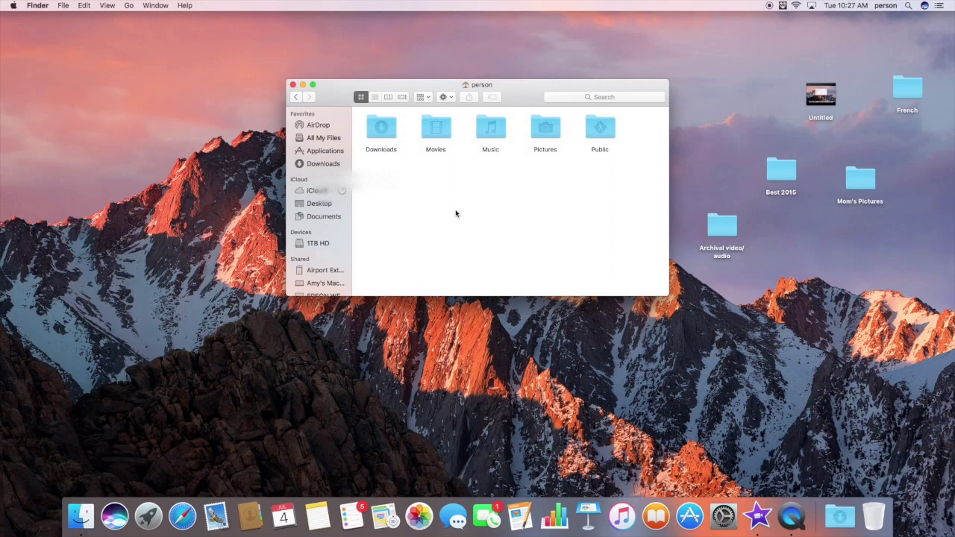
Step: Turn off Desktop & Documents Folders syncing in the iCloud Drive options of System Preferences and accept the removal of local items
left_click(13, 6)
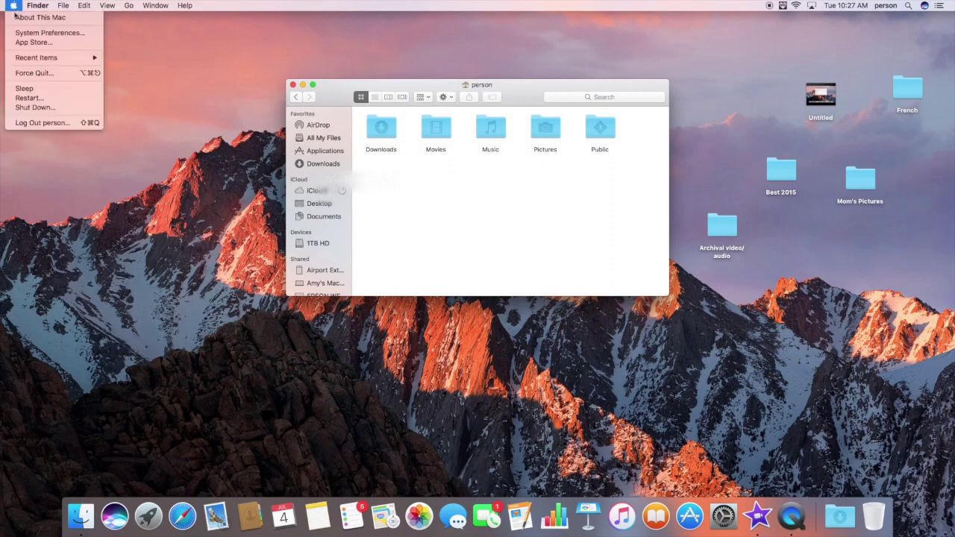
left_click(29, 35)
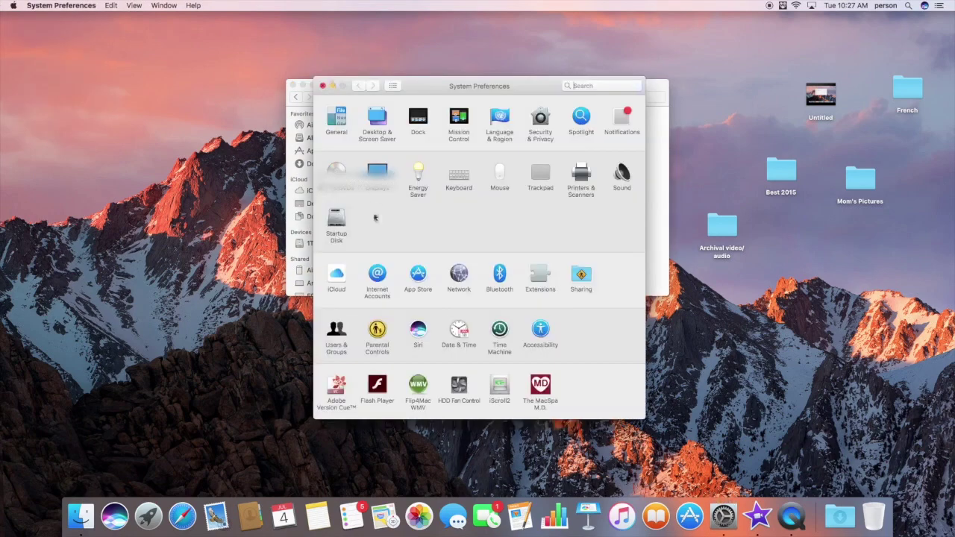
left_click(340, 281)
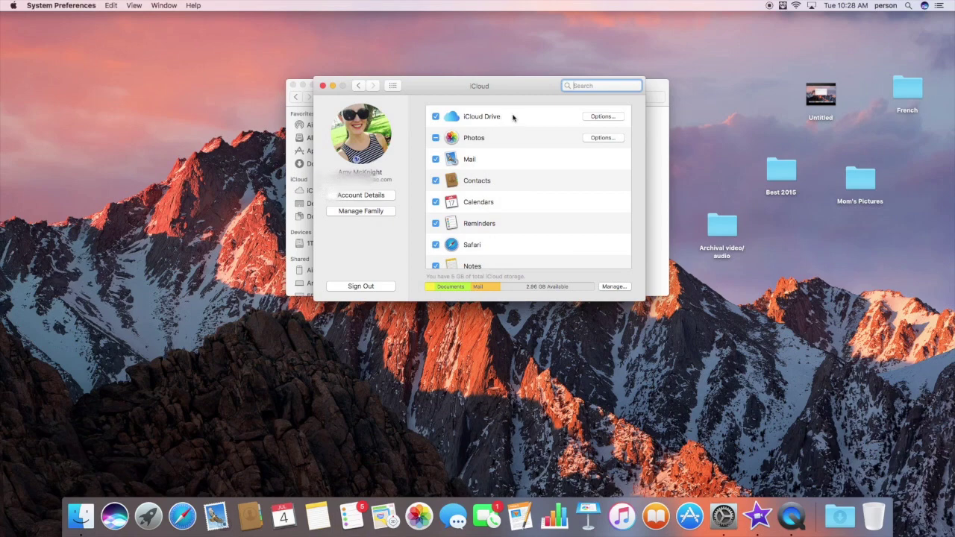
left_click(603, 116)
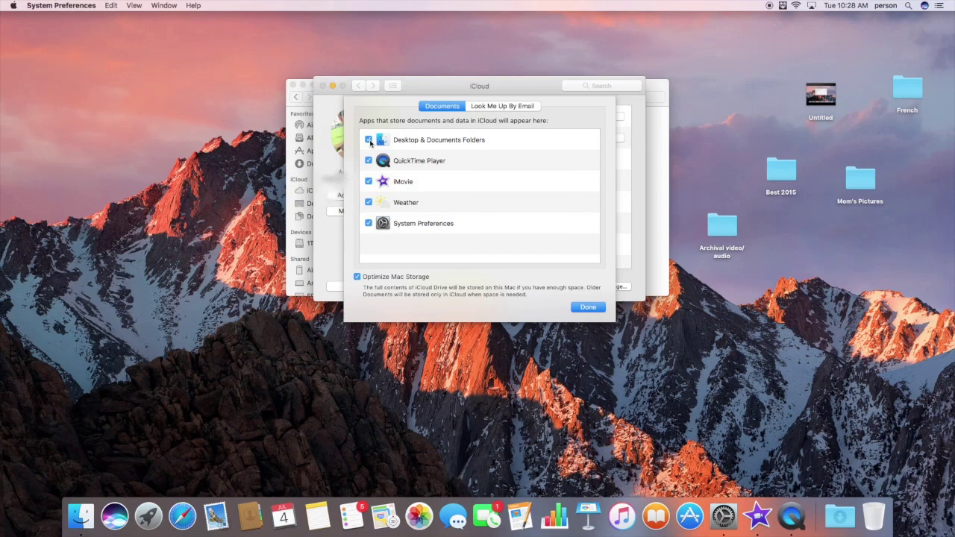
left_click(369, 140)
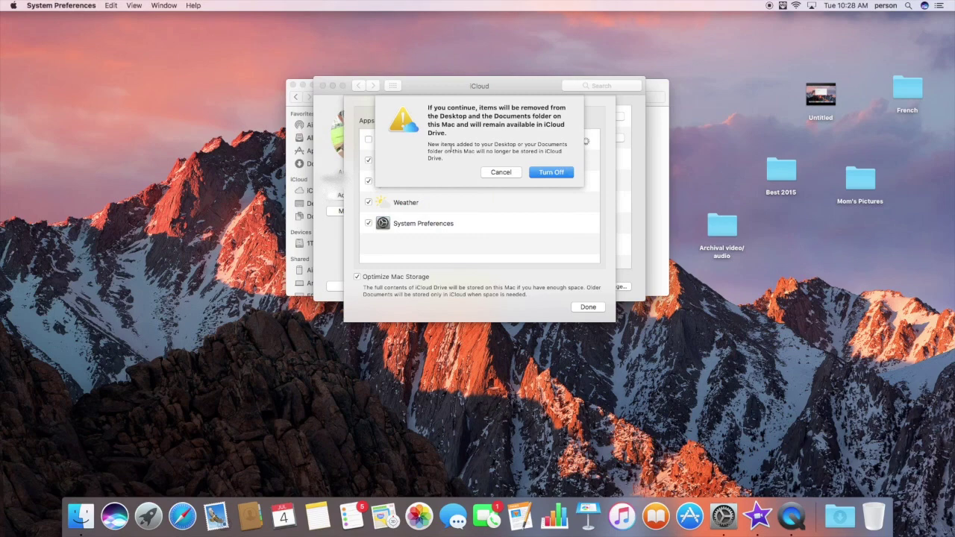
left_click(567, 176)
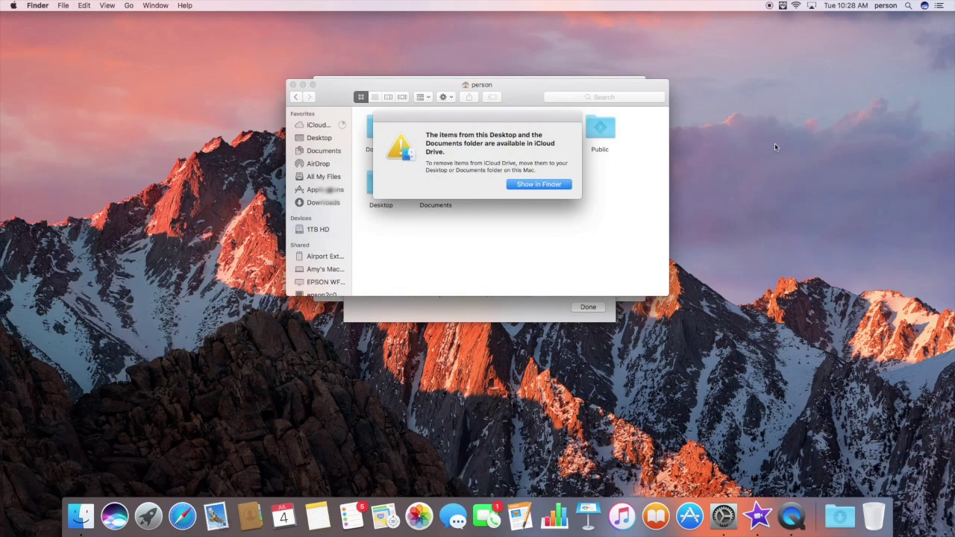
Step: Show the iCloud Drive items in Finder, move that window lower on the desktop and close the home folder window
left_click(550, 186)
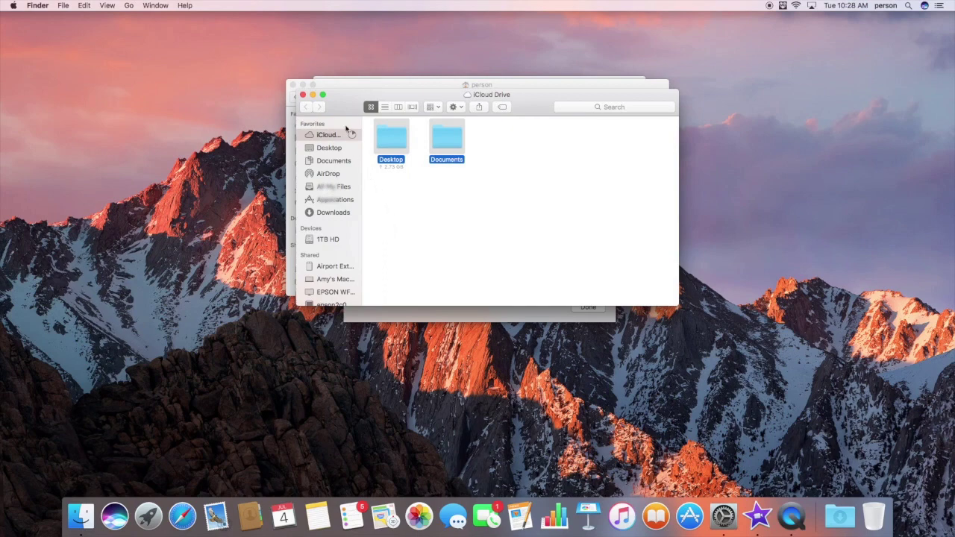
left_click_drag(345, 109, 335, 224)
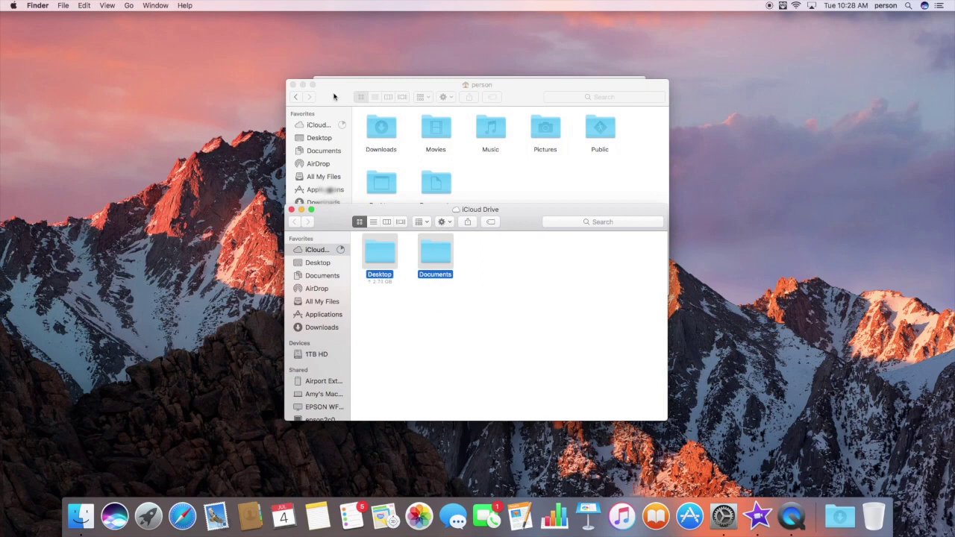
left_click(293, 85)
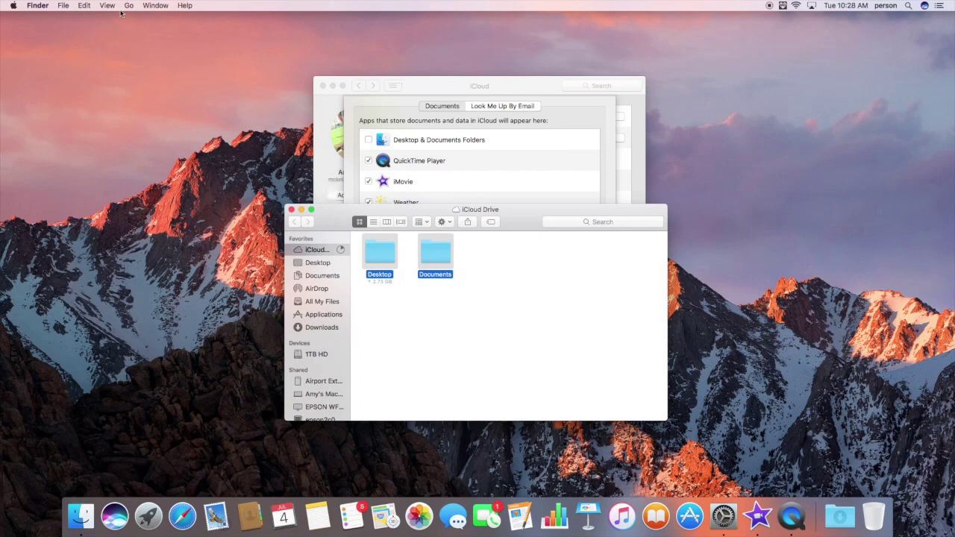
Step: Open the home folder's local Desktop folder in a new Finder window placed beside the iCloud Drive window
left_click(63, 6)
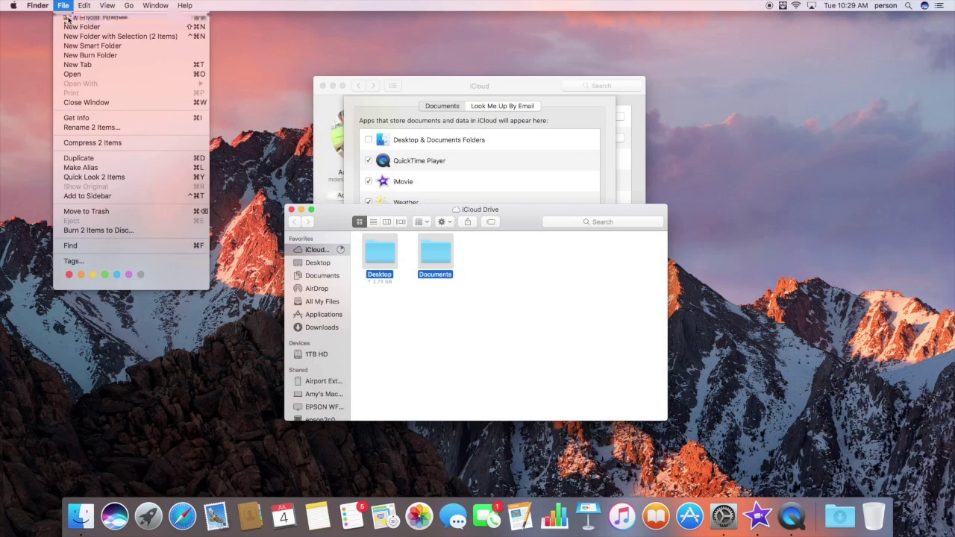
left_click(71, 17)
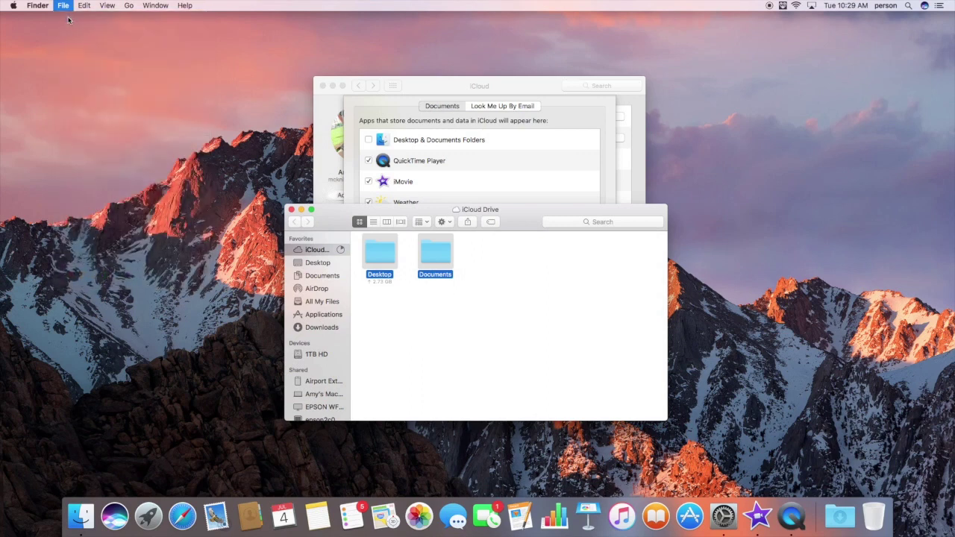
left_click(132, 7)
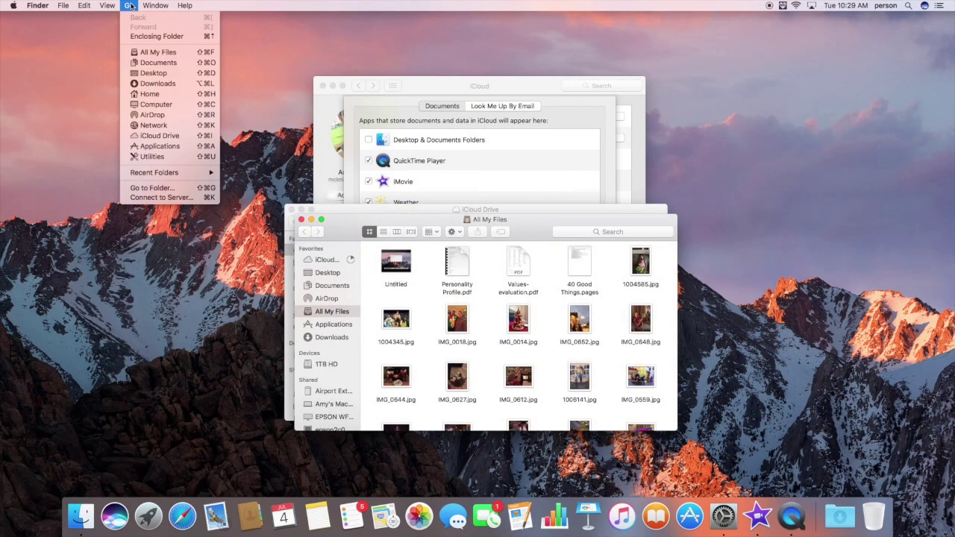
left_click(147, 95)
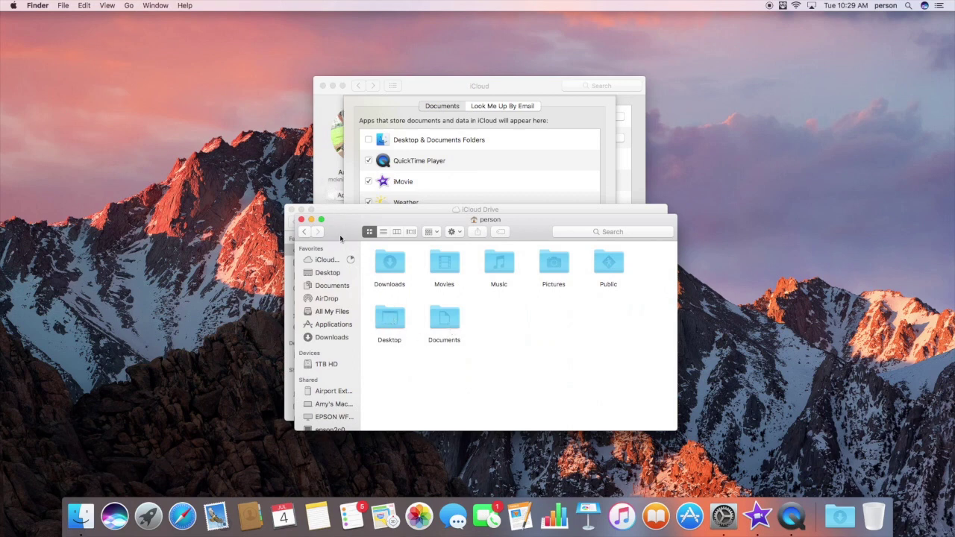
left_click_drag(342, 234, 543, 109)
double_click(598, 203)
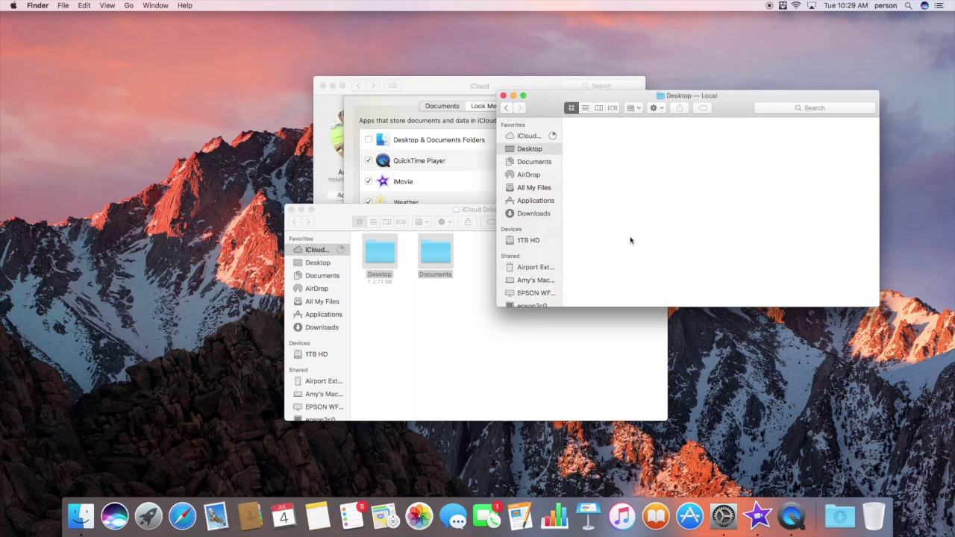
Step: Move all items from the iCloud Desktop folder to the local Desktop folder, authorizing the change with the account password
left_click(437, 344)
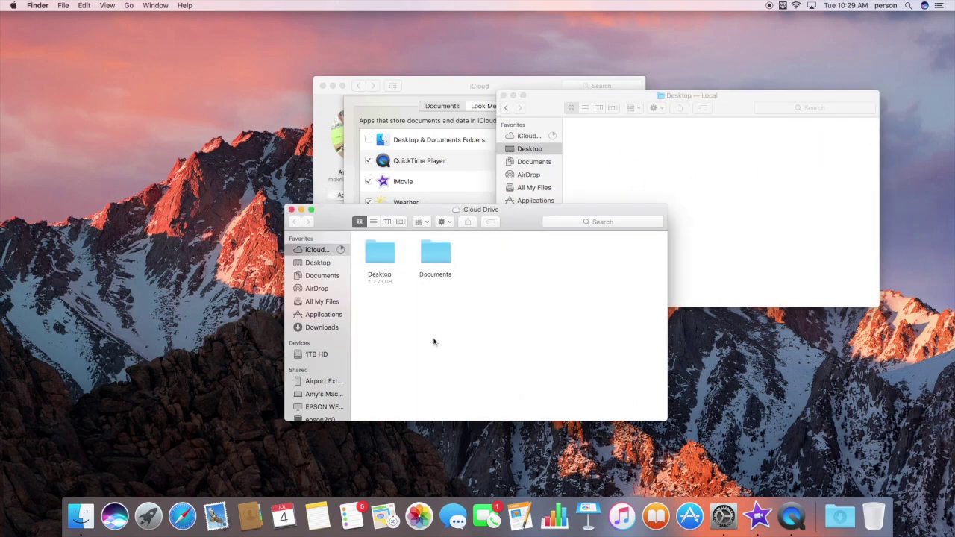
double_click(379, 256)
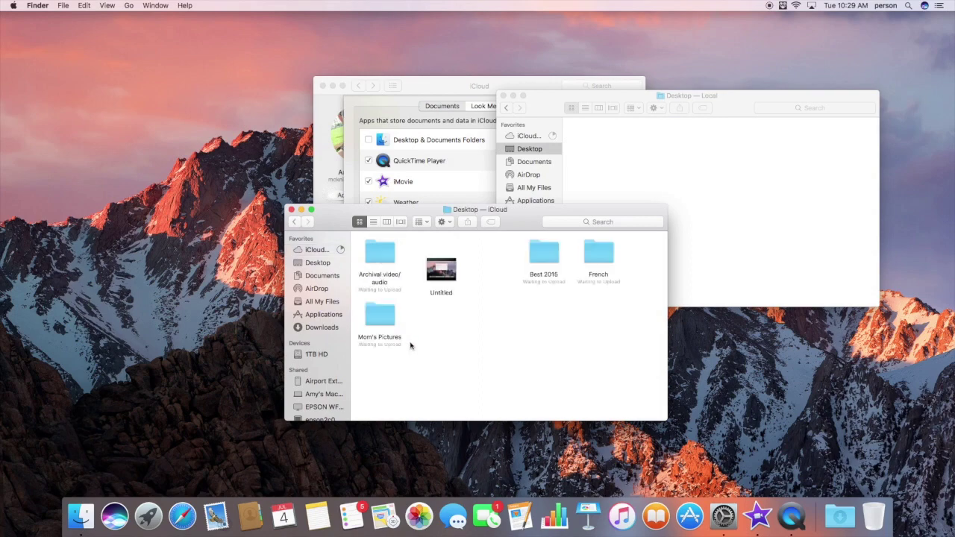
key("super+a")
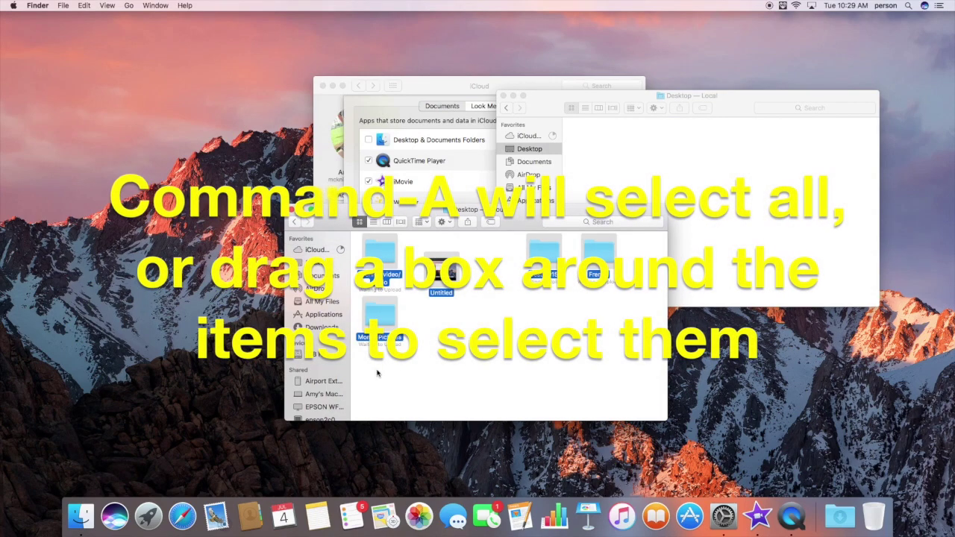
left_click_drag(363, 367, 644, 154)
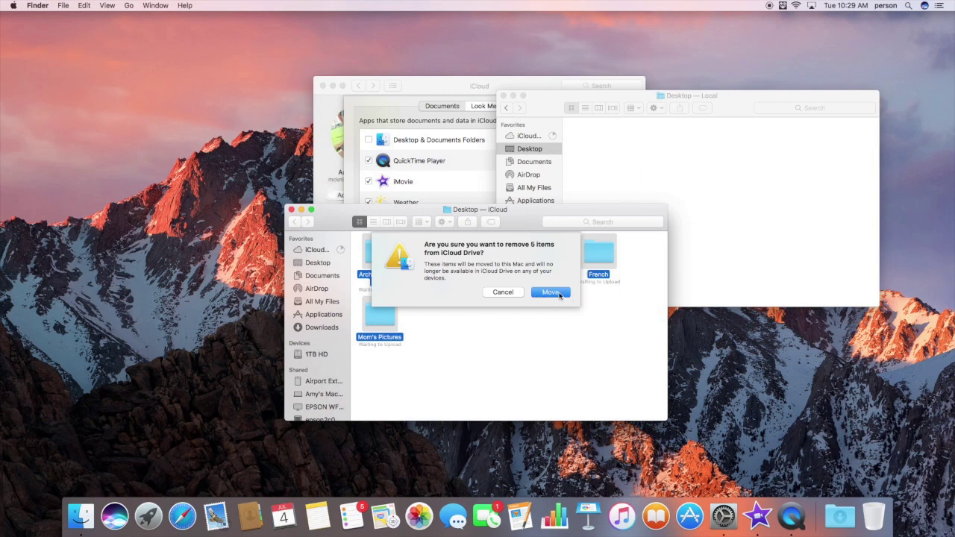
left_click(551, 292)
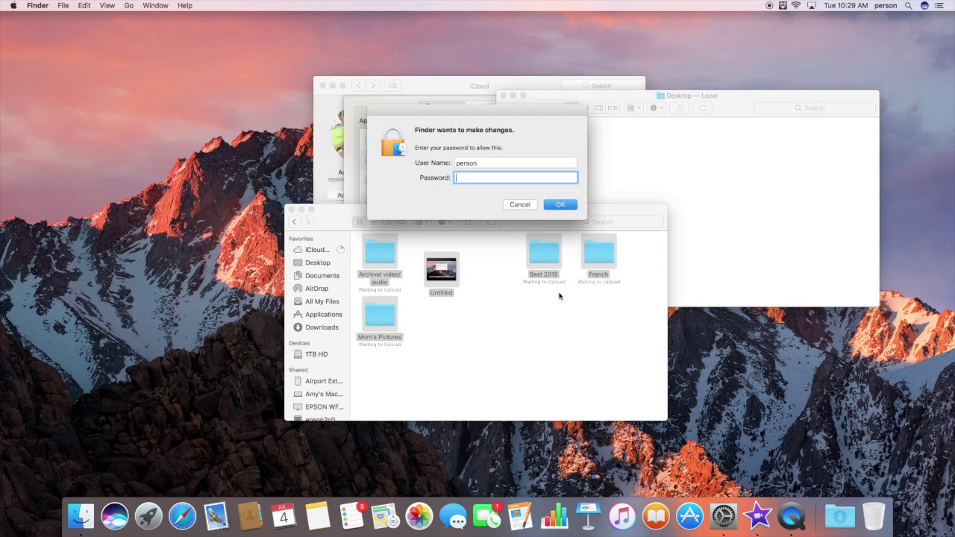
type("••••")
key("Return")
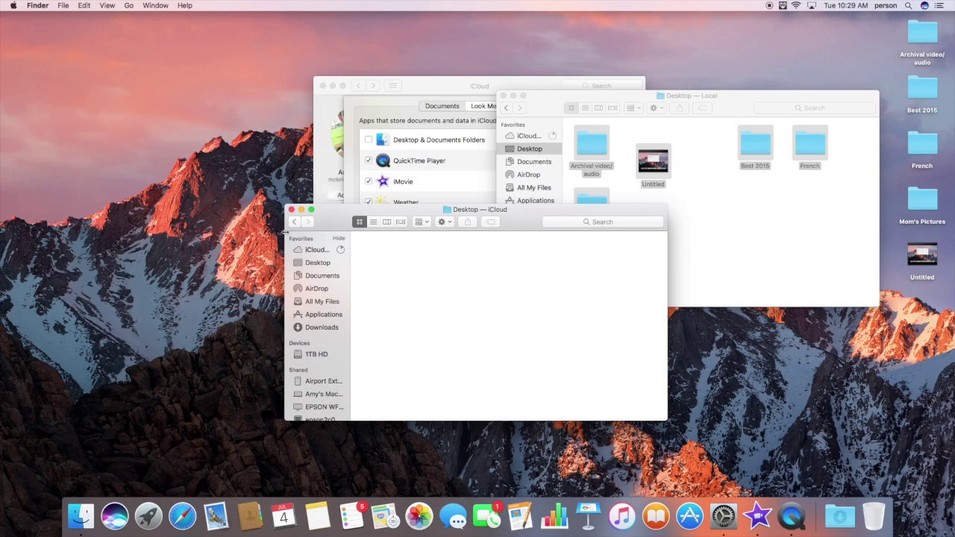
Step: Open the iCloud Documents folder in one Finder window and the local Documents folder in the other, side by side
left_click(291, 222)
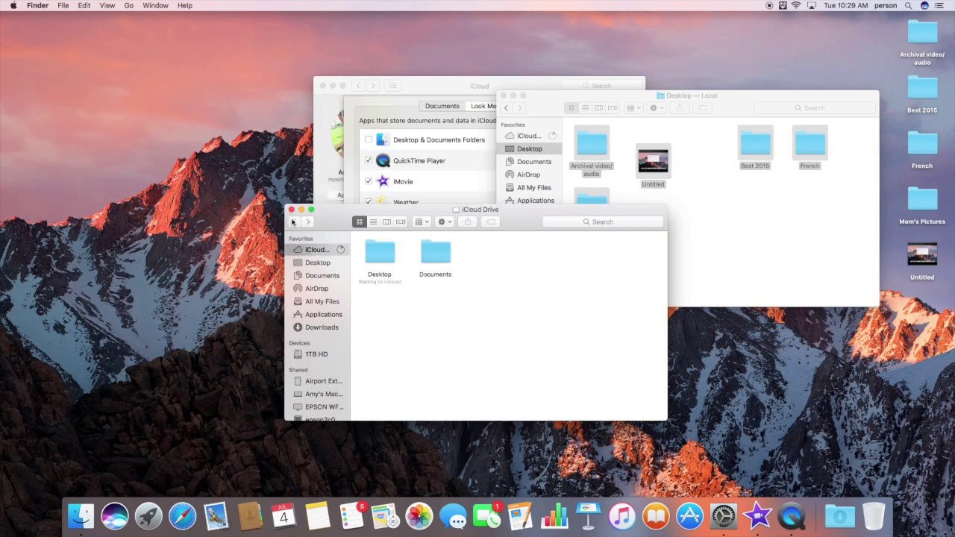
double_click(440, 256)
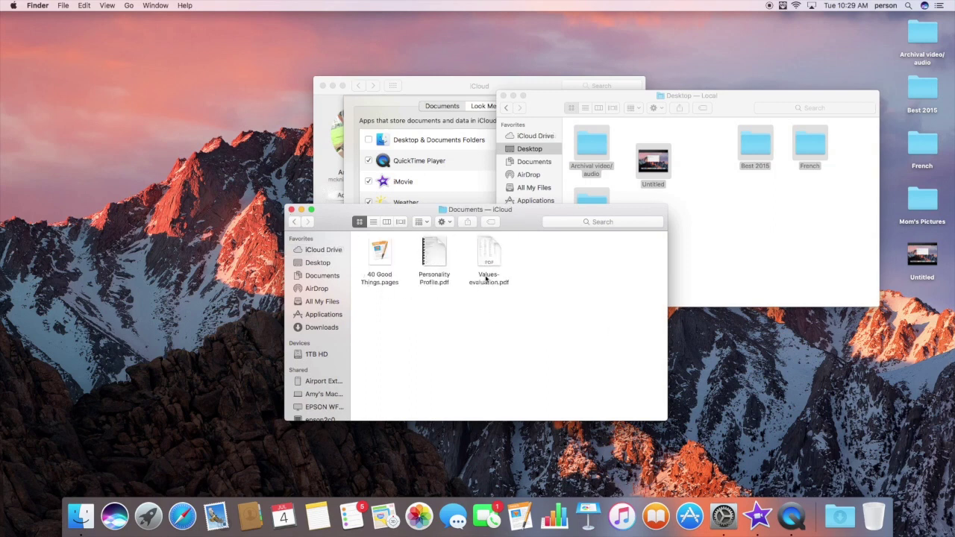
left_click_drag(515, 217, 433, 284)
left_click(554, 113)
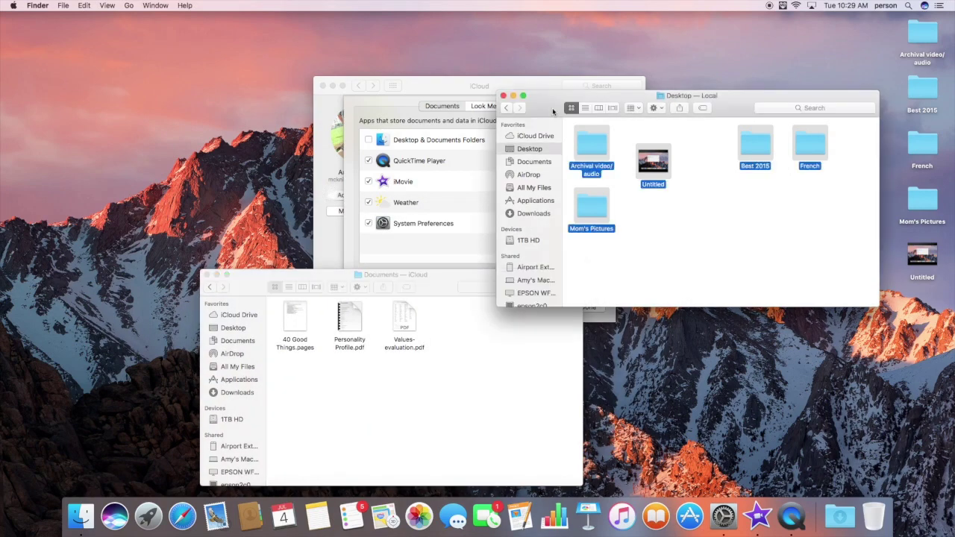
left_click(506, 108)
left_click(593, 199)
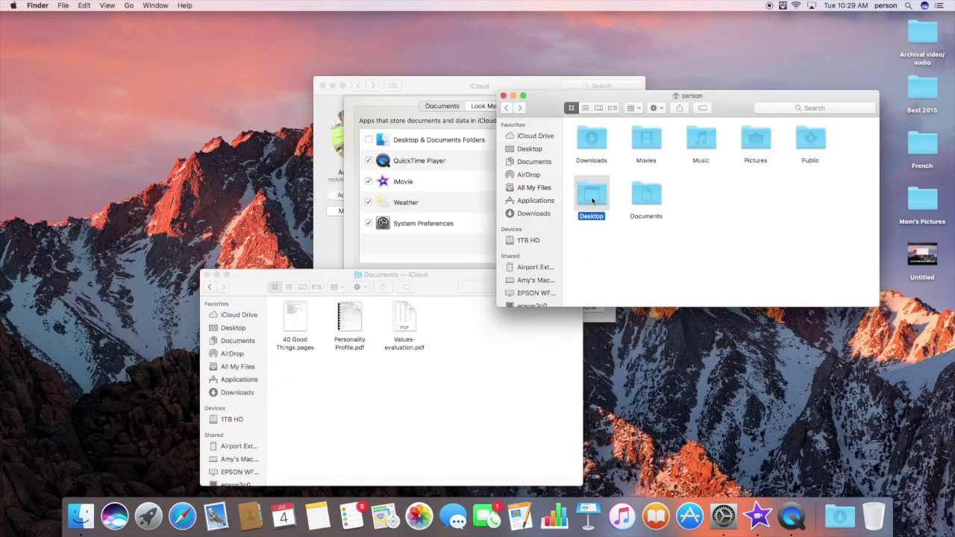
double_click(643, 195)
Step: Move all files from the iCloud Documents folder to the local Documents folder and close both Finder windows
left_click_drag(437, 405, 282, 302)
left_click_drag(351, 321, 649, 156)
left_click(476, 360)
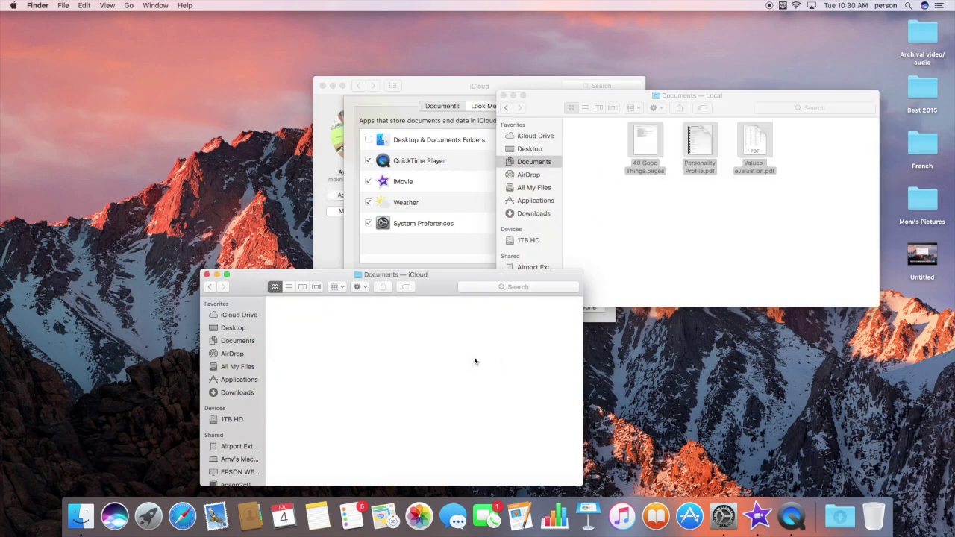
left_click(207, 275)
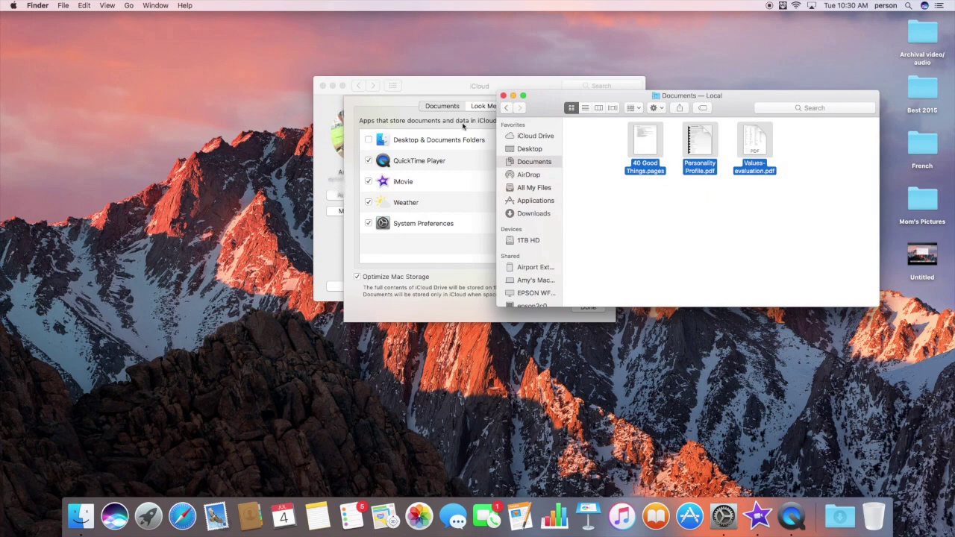
left_click(503, 96)
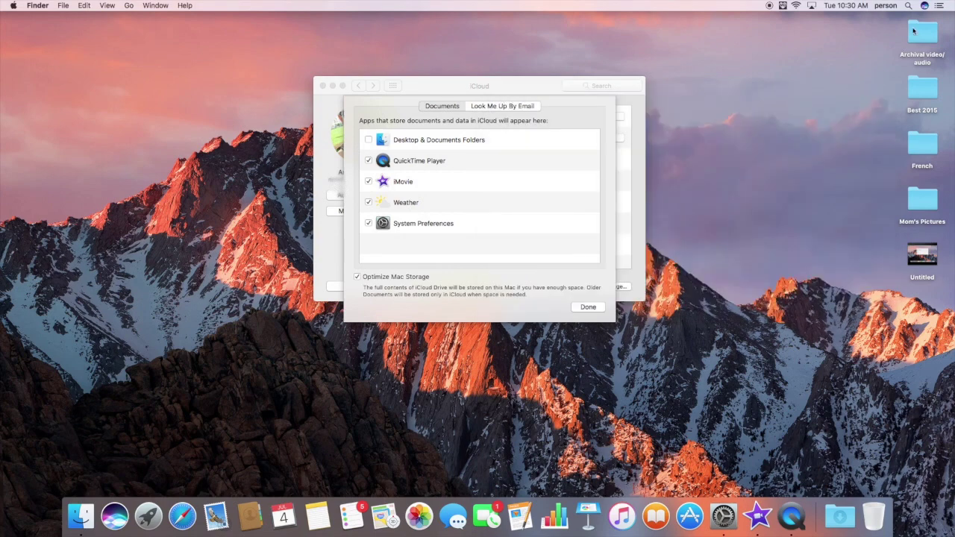